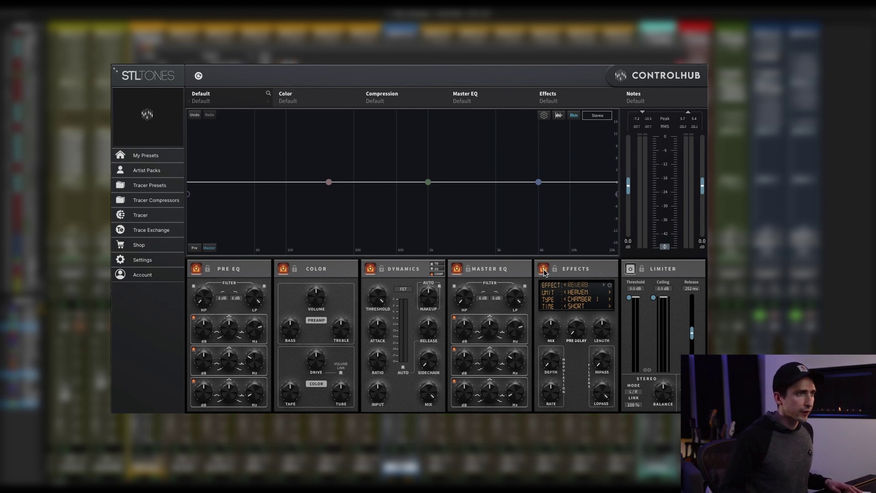
# Step: Switch the reverb unit to Atmosphere Cloud 1
pyautogui.click(584, 294)
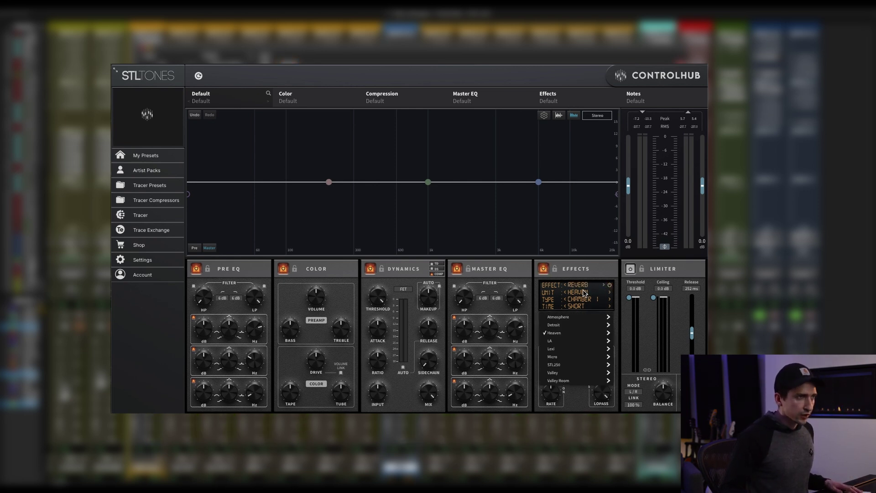
pyautogui.moveTo(563, 318)
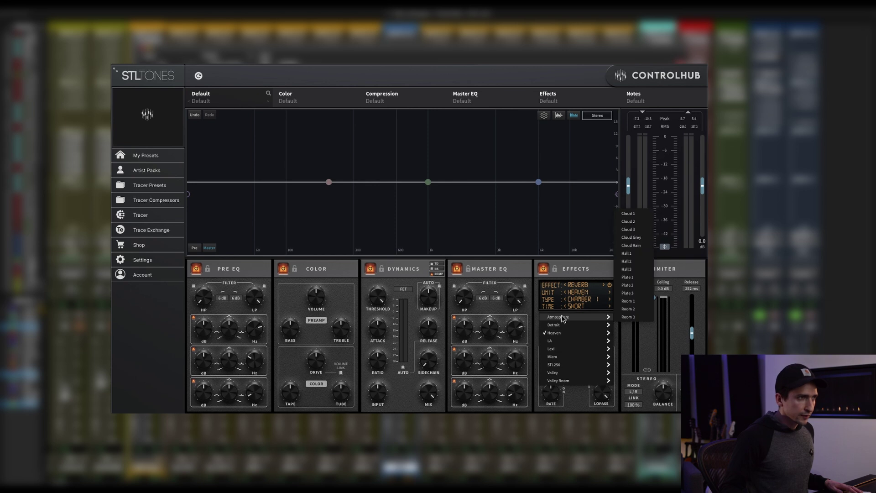
pyautogui.click(635, 213)
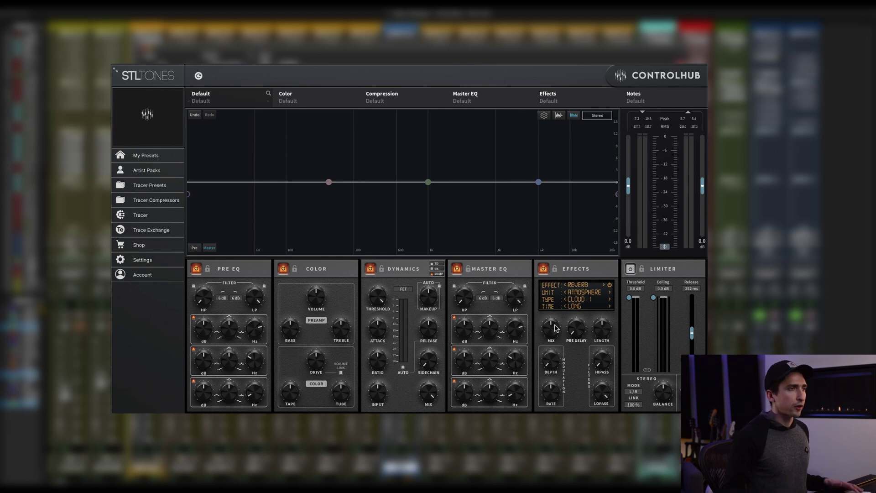
# Step: Play the track and lower the reverb mix to about 31 %
pyautogui.press('space')
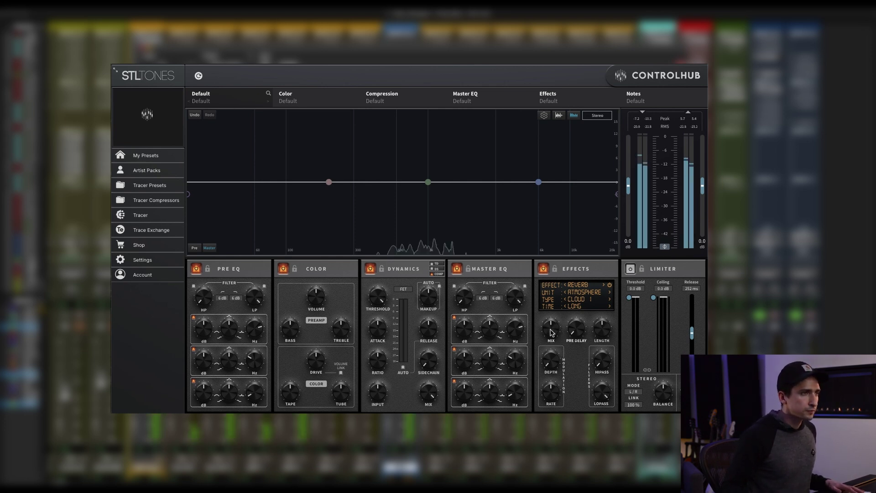
pyautogui.click(551, 330)
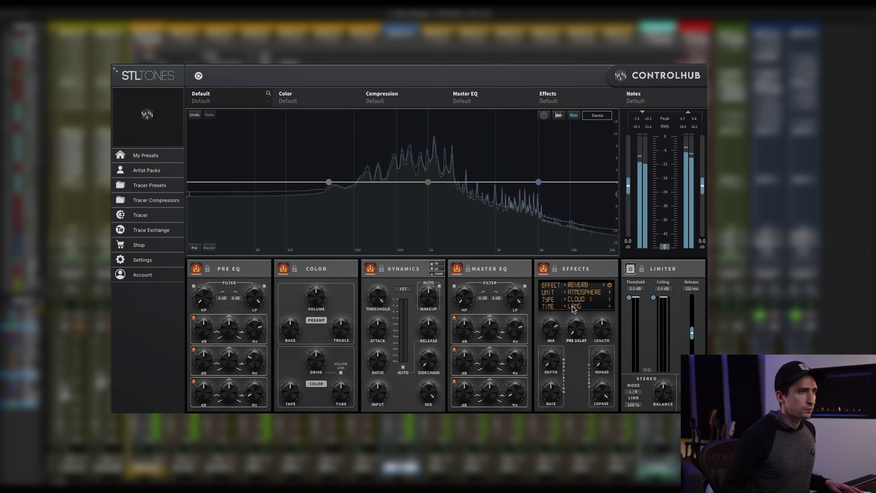
pyautogui.moveTo(549, 343); pyautogui.dragTo(551, 372)
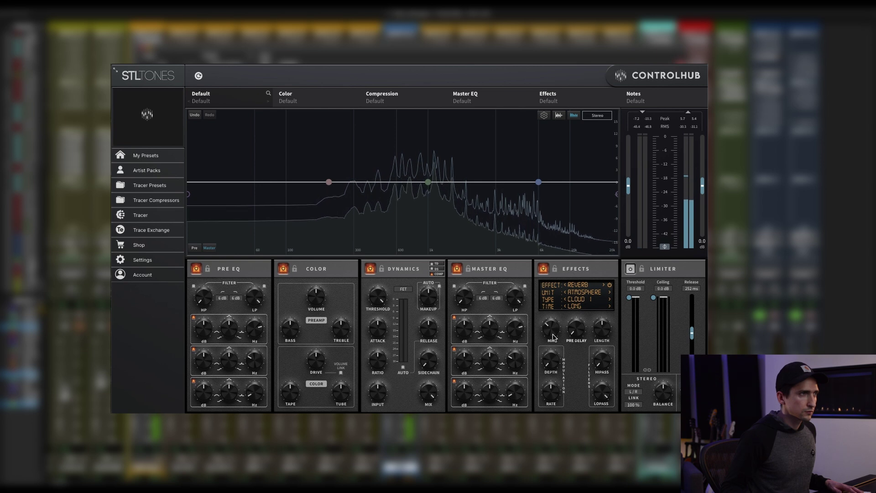
pyautogui.click(578, 299)
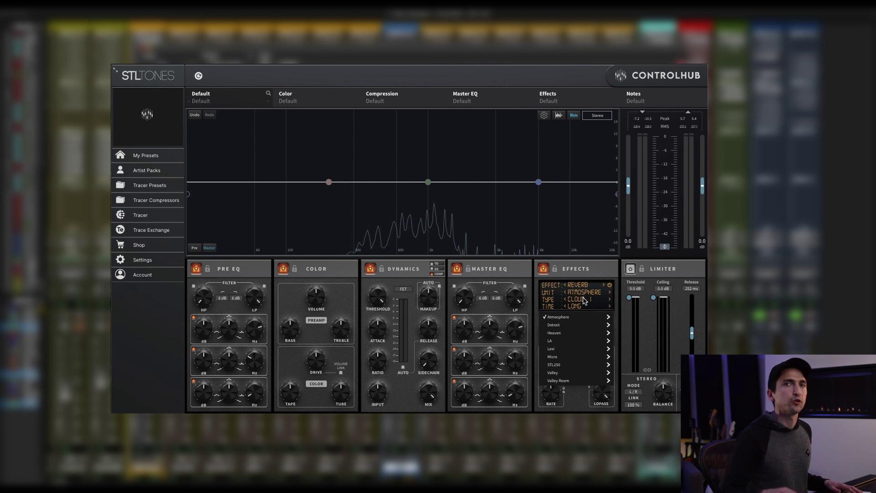
# Step: Step the Atmosphere reverb type through Cloud 3 to Cloud Grey and set mix to 40 %
pyautogui.click(609, 302)
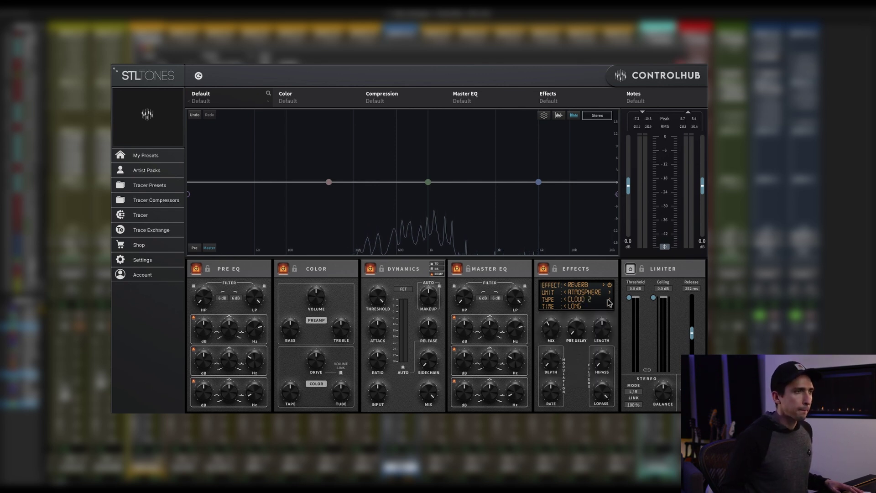
pyautogui.moveTo(558, 323); pyautogui.dragTo(560, 310)
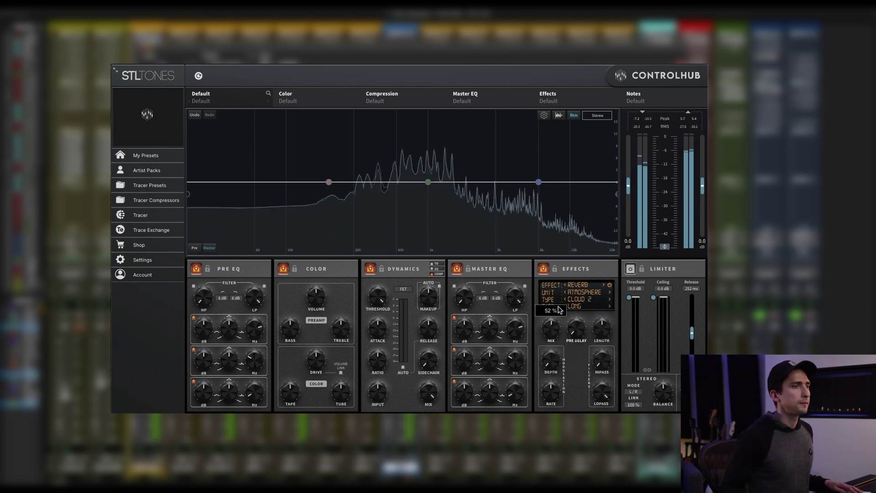
pyautogui.click(610, 301)
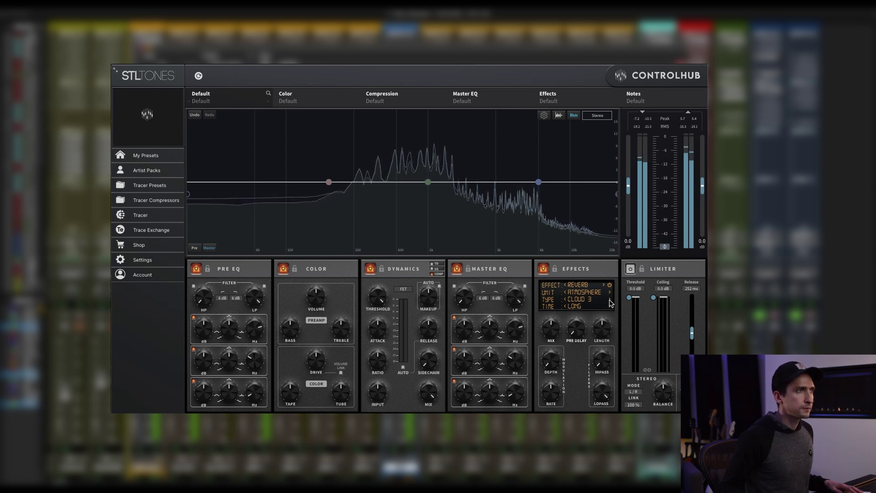
pyautogui.click(610, 300)
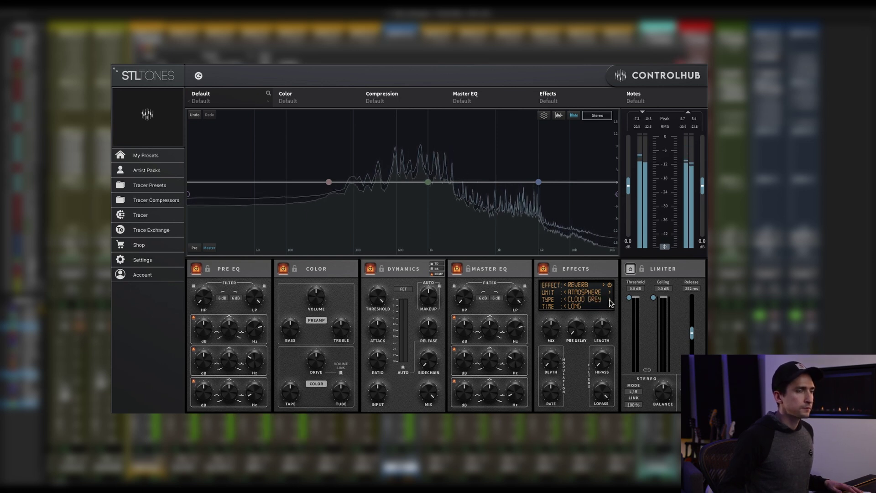
pyautogui.moveTo(544, 323); pyautogui.dragTo(554, 338)
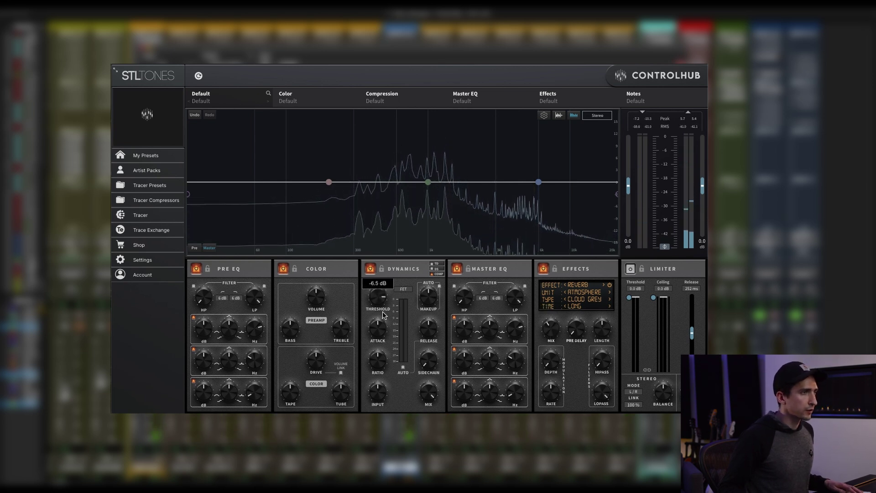
# Step: Load the El Rey compressor, pulling threshold down and adding makeup gain
pyautogui.click(404, 289)
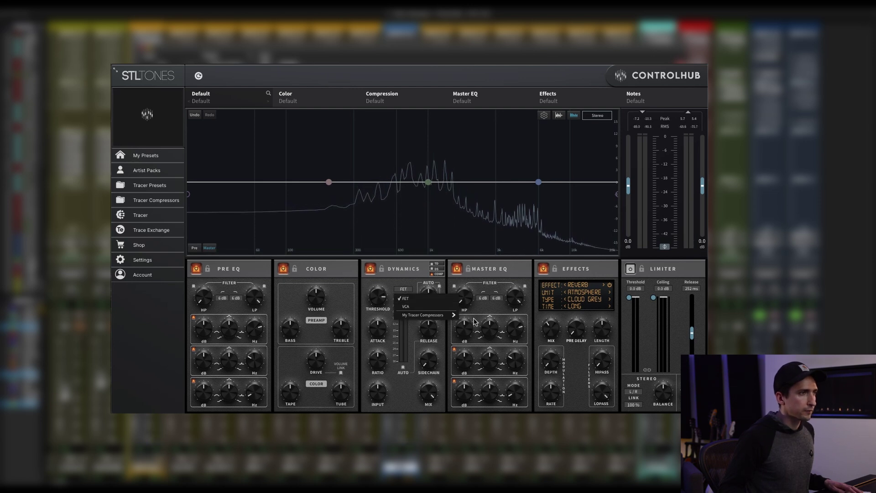
pyautogui.moveTo(447, 318)
pyautogui.click(550, 304)
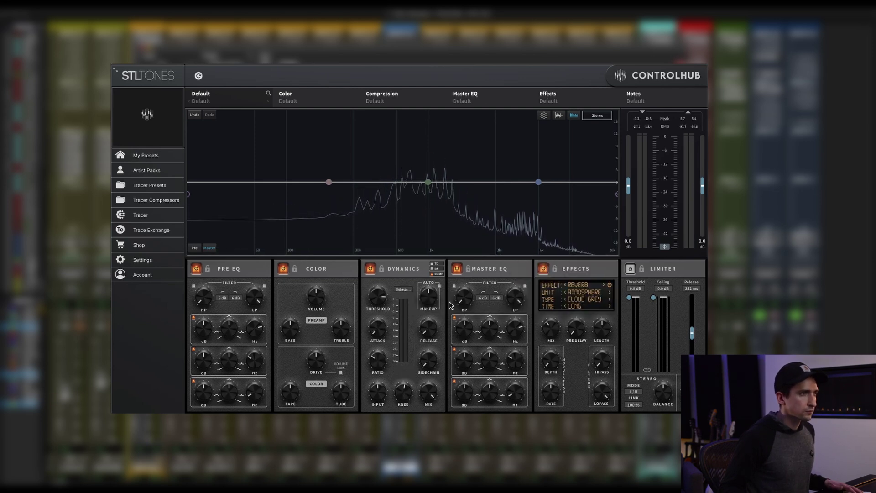
pyautogui.click(404, 289)
pyautogui.moveTo(447, 315)
pyautogui.moveTo(484, 315)
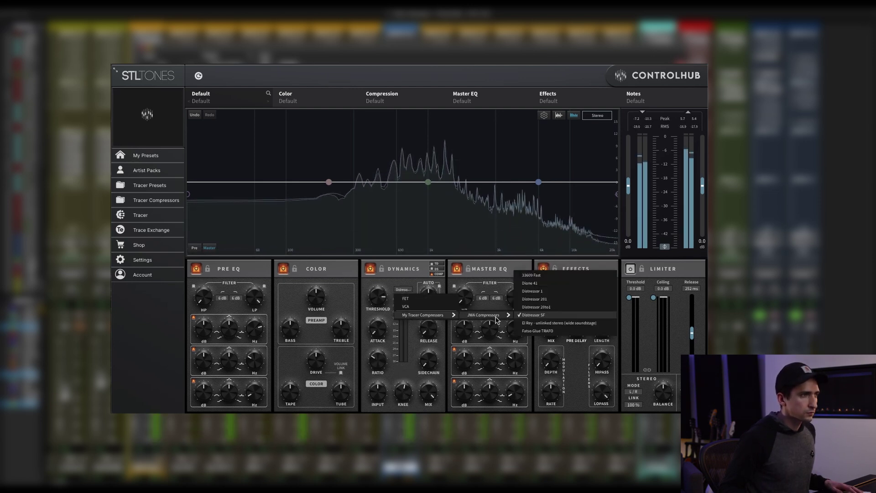
pyautogui.click(528, 325)
pyautogui.moveTo(378, 301); pyautogui.dragTo(379, 319)
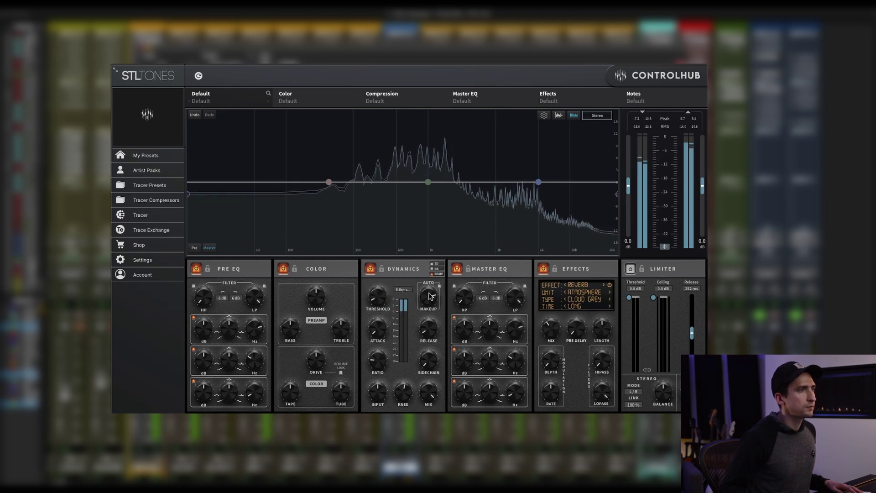
# Step: Shape the EQ: dip around 696 Hz, boost near 5.72 kHz, reshape the 1.42 kHz band
pyautogui.moveTo(425, 182); pyautogui.dragTo(406, 203)
pyautogui.moveTo(539, 183)
pyautogui.mouseDown()
pyautogui.moveTo(511, 170)
pyautogui.moveTo(536, 171)
pyautogui.mouseUp()
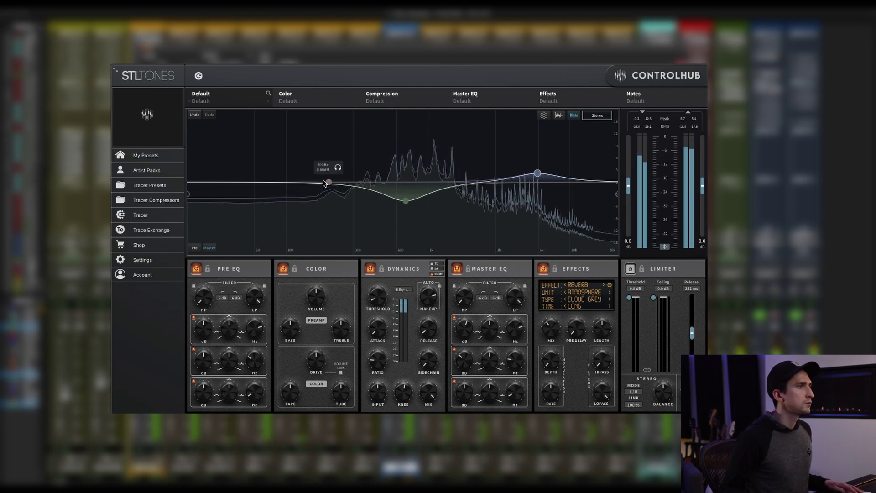
pyautogui.moveTo(329, 182); pyautogui.dragTo(479, 215)
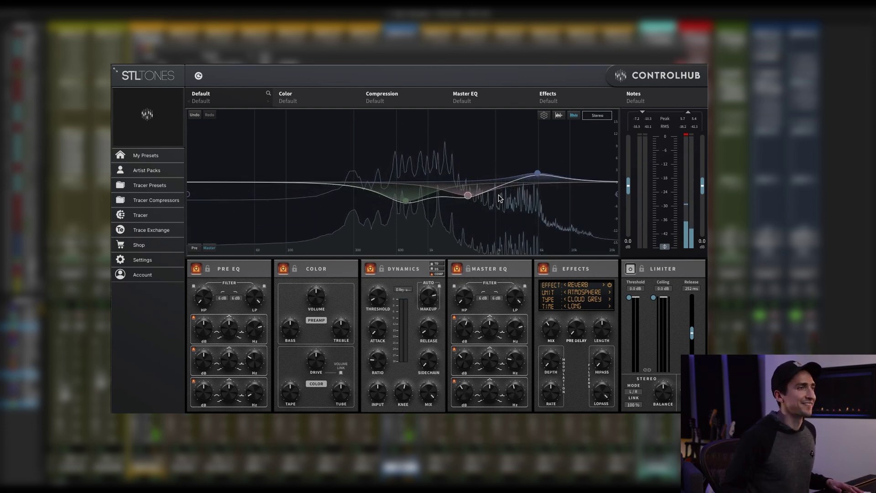
# Step: Switch the reverb unit to Detroit Drum Chamber OH
pyautogui.click(591, 296)
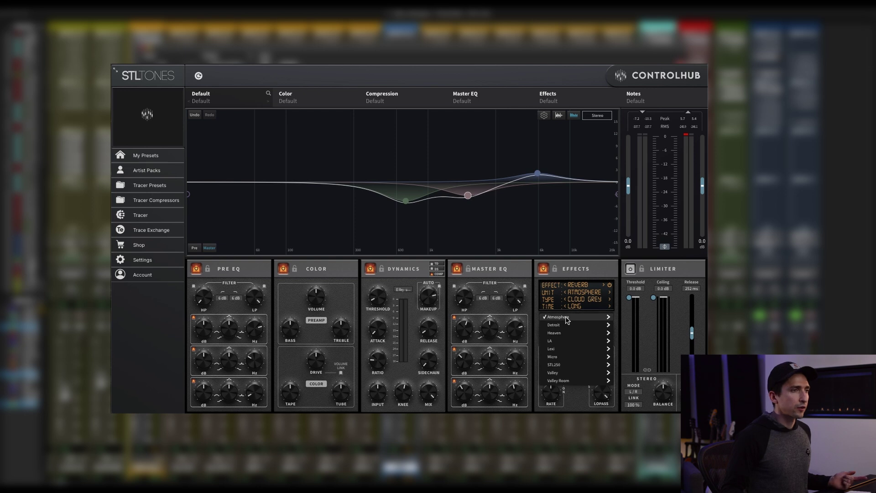
pyautogui.moveTo(562, 327)
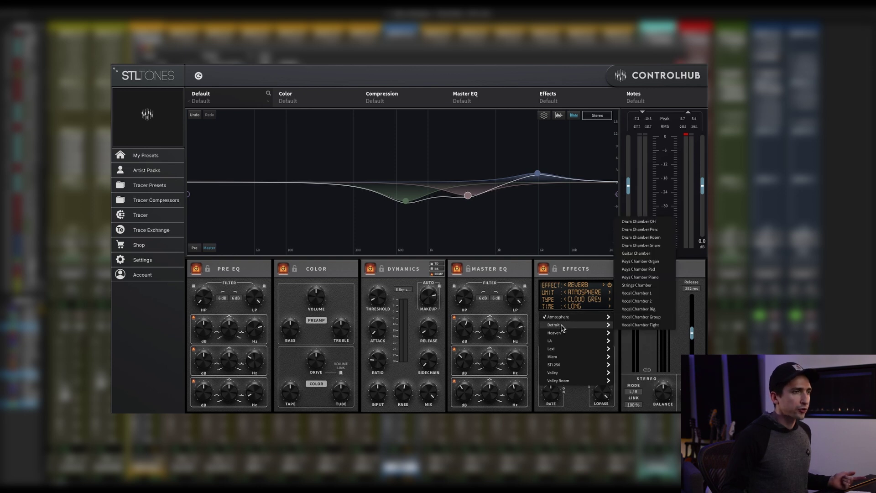
pyautogui.click(653, 222)
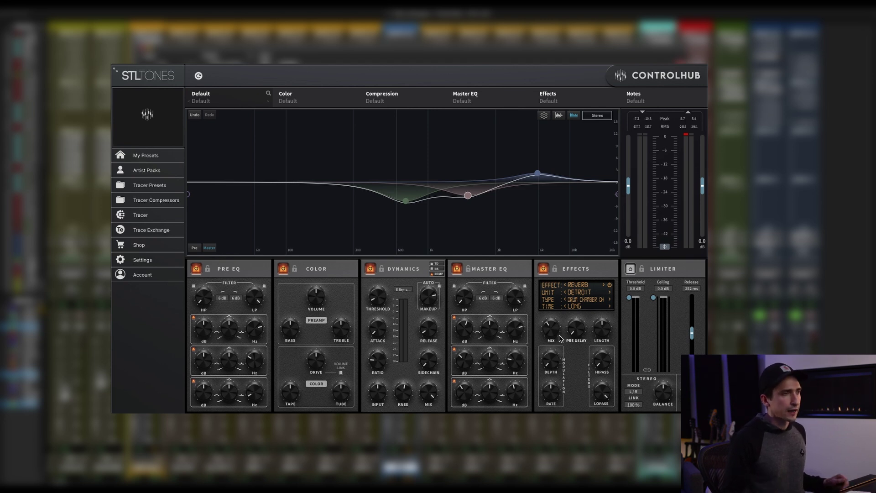
# Step: Play the track and lower the chamber's mix to about 34 %
pyautogui.press('space')
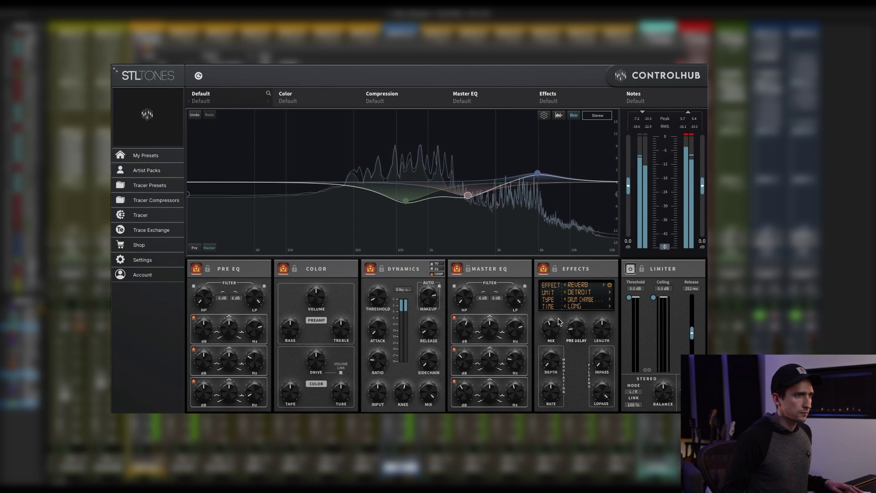
pyautogui.moveTo(552, 325); pyautogui.dragTo(554, 337)
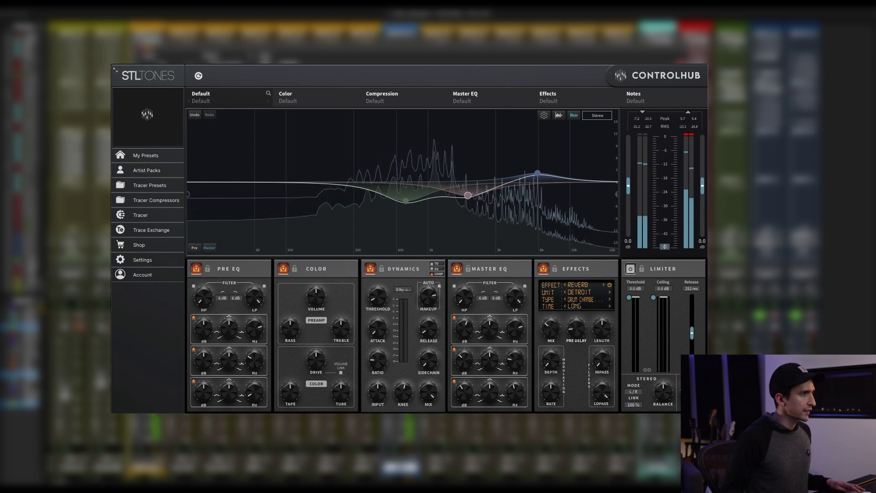
pyautogui.click(586, 300)
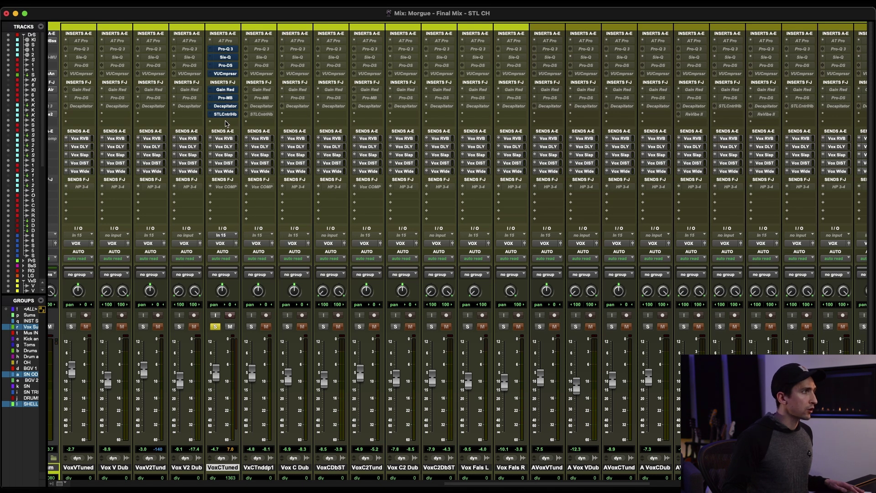
# Step: Open the STLCntrlHb insert on the VoxCTuned track in the Mix window
pyautogui.click(226, 114)
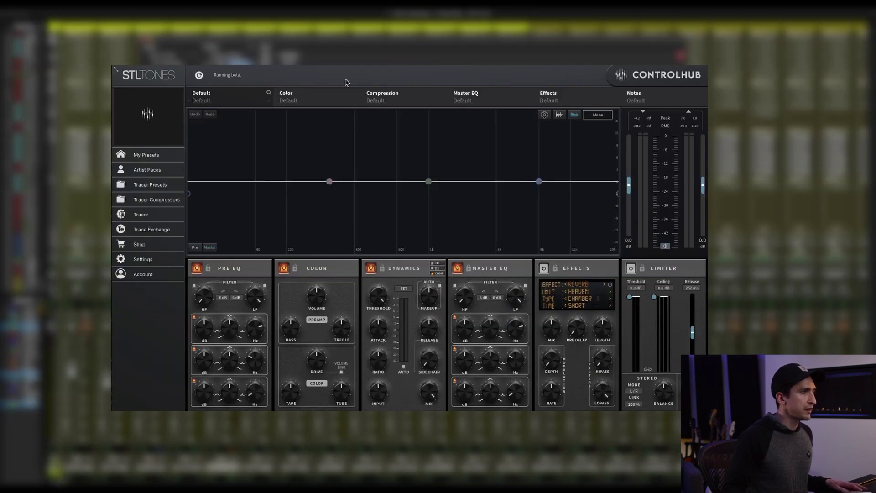
# Step: Start playback and lock the Dynamics module, then unlock it again
pyautogui.hotkey('ctrl', '=')
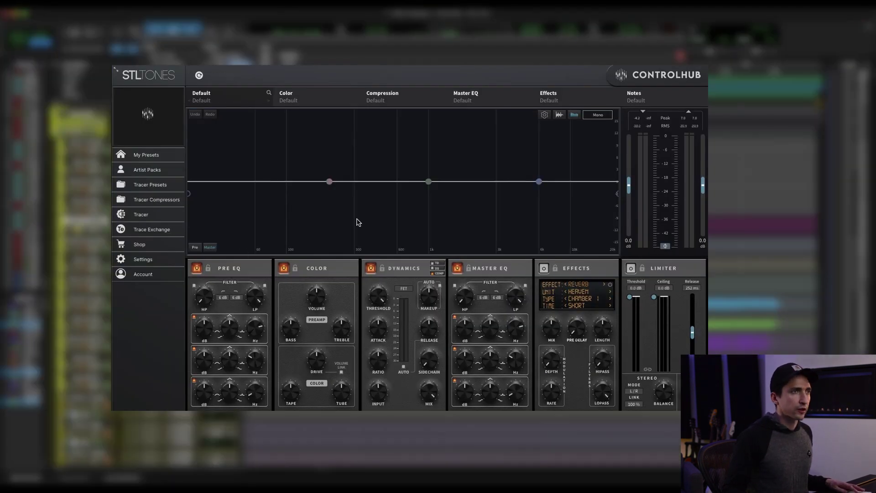
pyautogui.press('space')
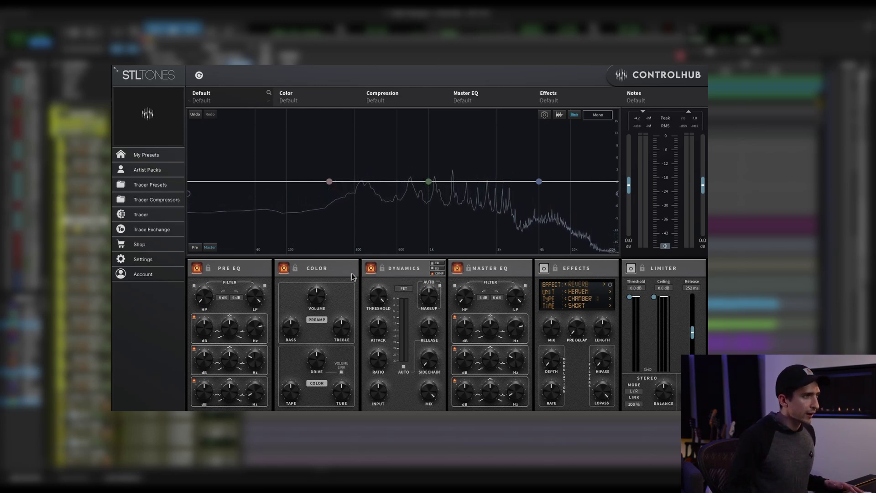
pyautogui.click(382, 268)
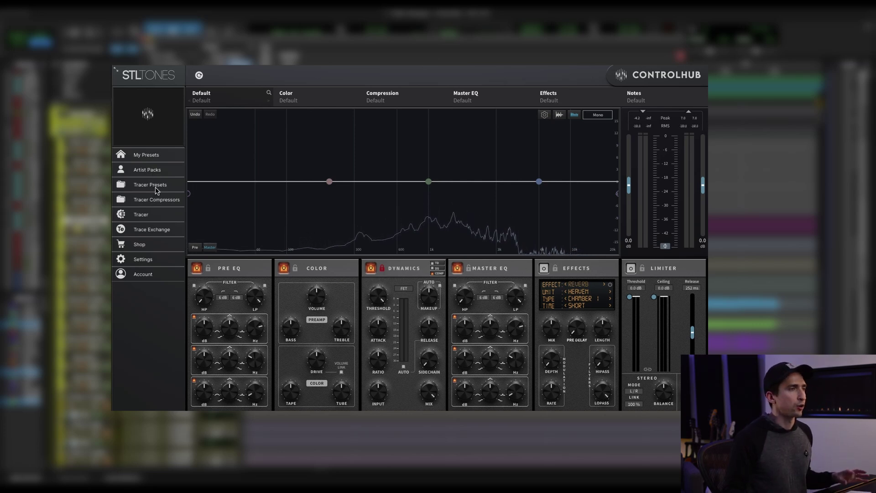
pyautogui.click(382, 269)
# Step: Load the El Rey compressor on the vocal and set its threshold to about -35.3 dB
pyautogui.click(404, 288)
pyautogui.moveTo(442, 314)
pyautogui.moveTo(486, 315)
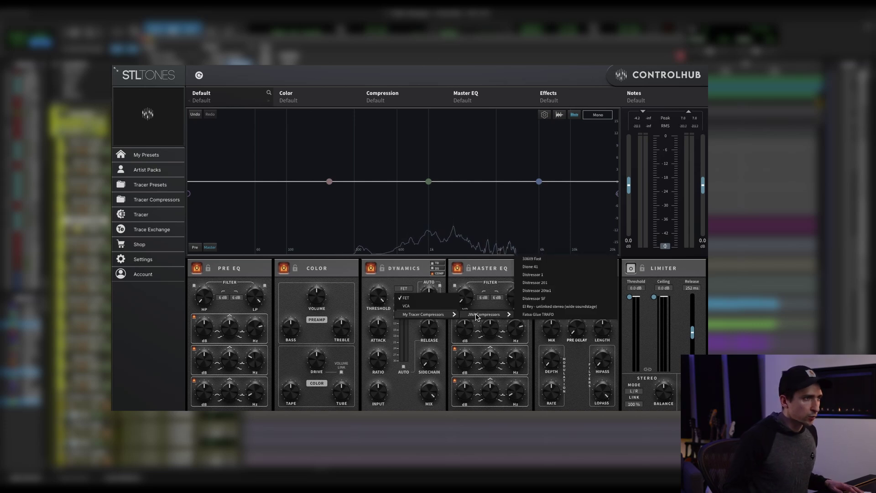
pyautogui.click(558, 307)
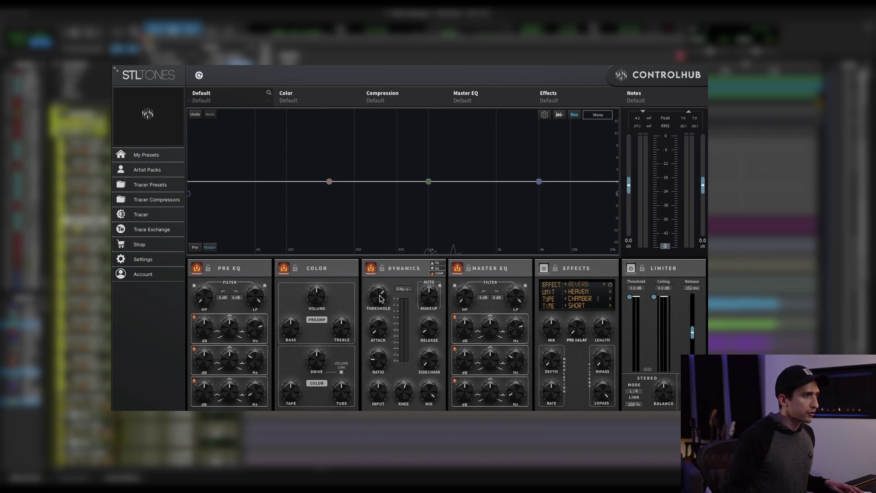
pyautogui.moveTo(379, 298); pyautogui.dragTo(384, 353)
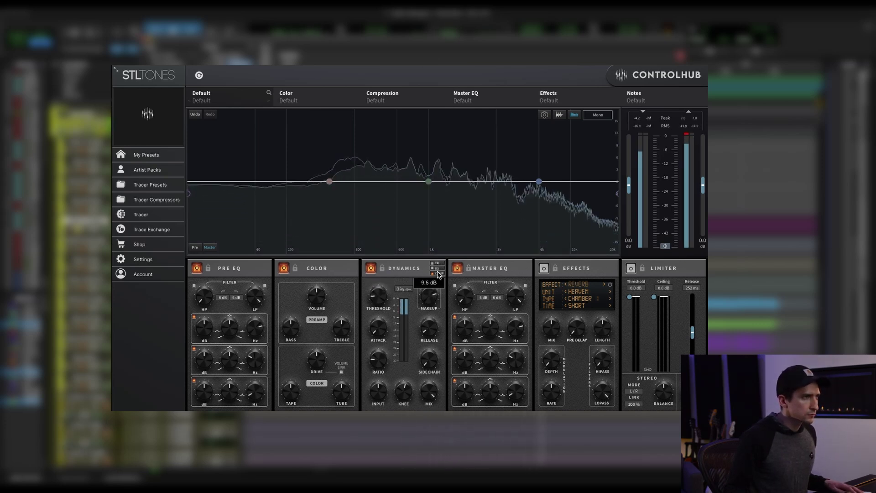
pyautogui.moveTo(379, 306); pyautogui.dragTo(380, 299)
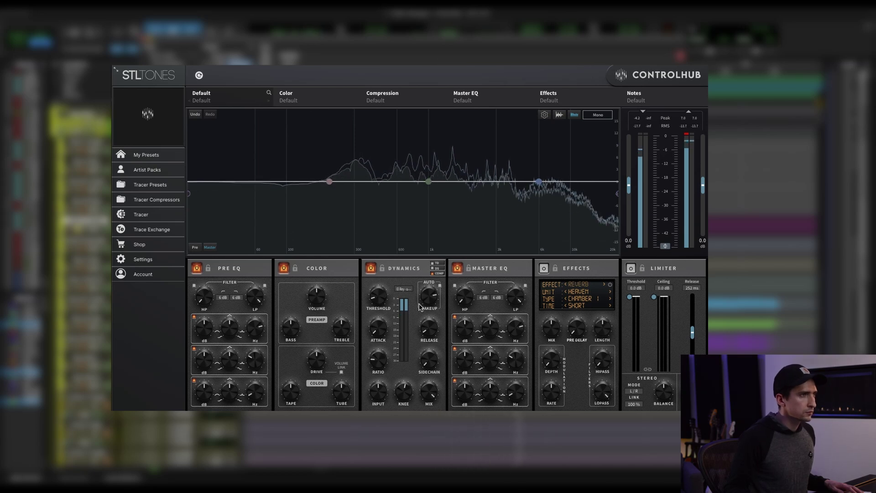
# Step: Add a 36 dB/oct pre-EQ high-pass to the vocal with cutoff near 194 Hz
pyautogui.click(373, 299)
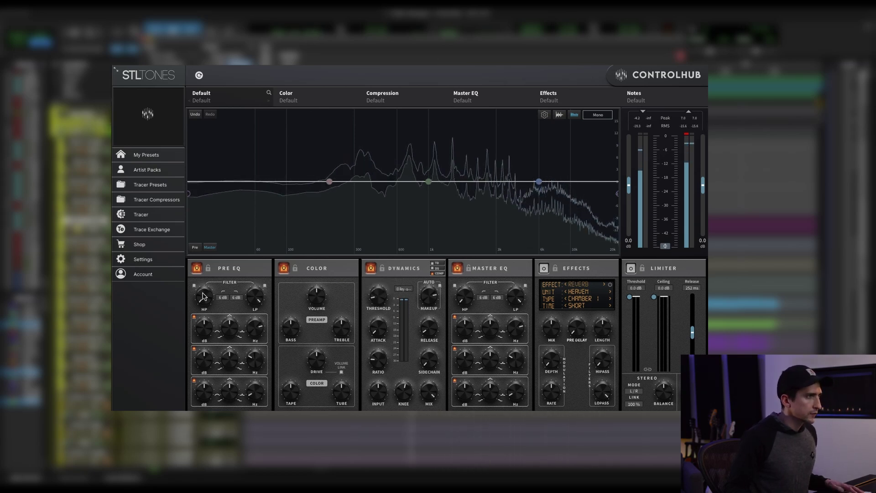
pyautogui.moveTo(203, 297); pyautogui.dragTo(262, 237)
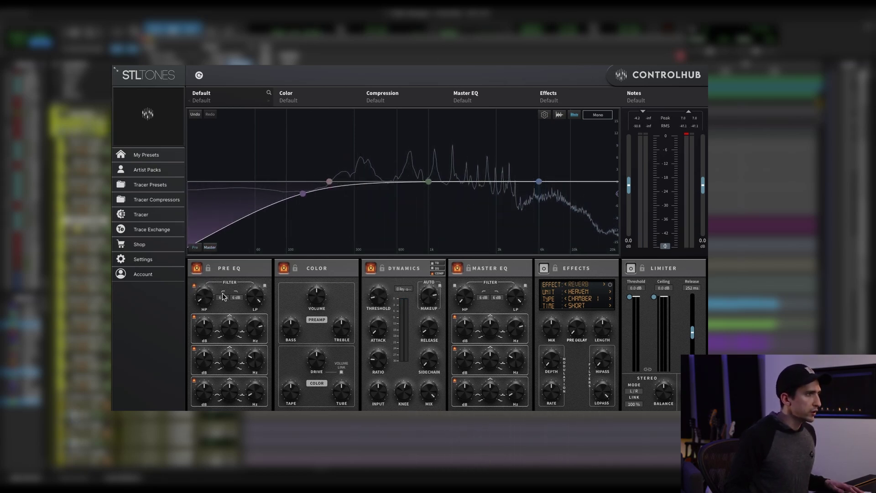
pyautogui.moveTo(303, 195); pyautogui.dragTo(309, 153)
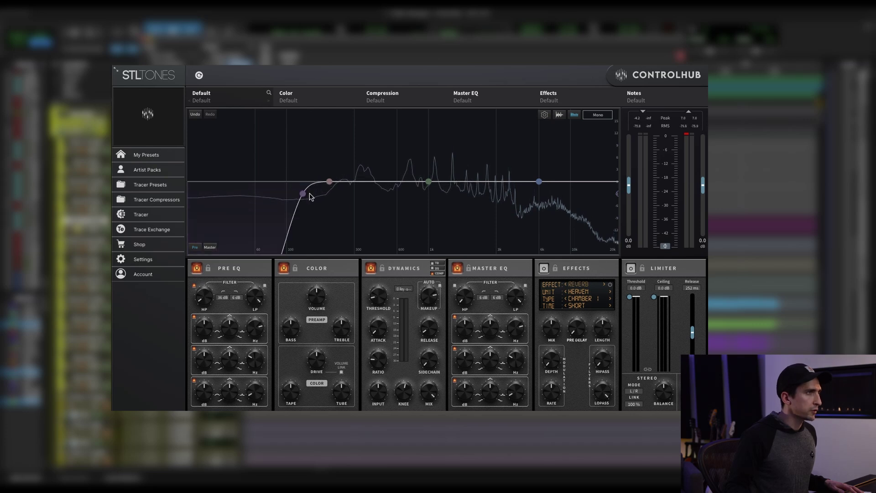
pyautogui.moveTo(306, 194); pyautogui.dragTo(328, 196)
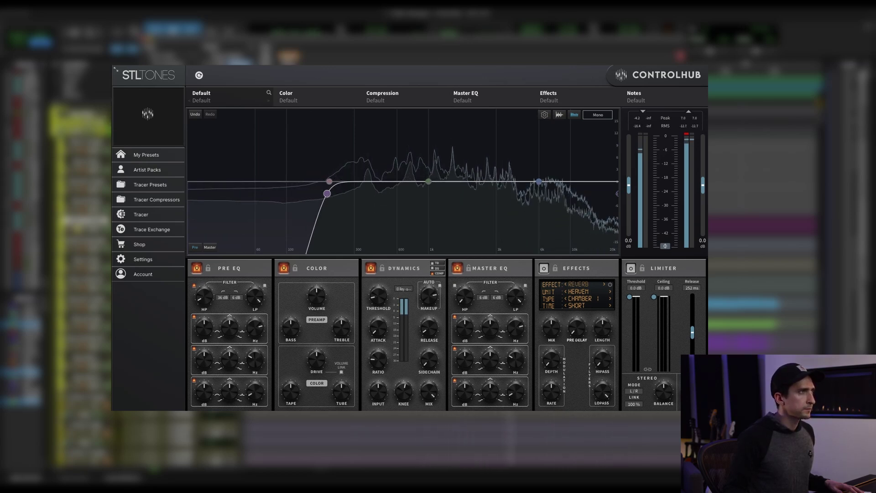
# Step: Lock the Dynamics and Pre EQ modules and select the F. Reid Shippen artist pack
pyautogui.click(383, 270)
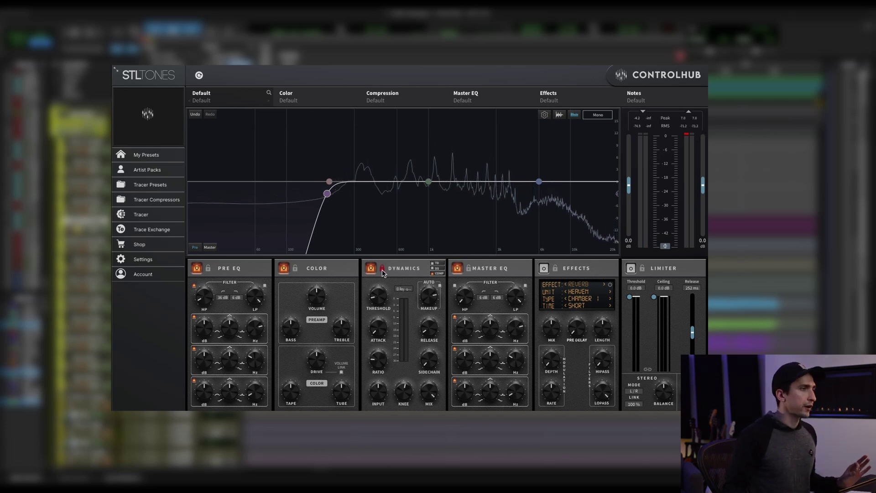
pyautogui.click(208, 269)
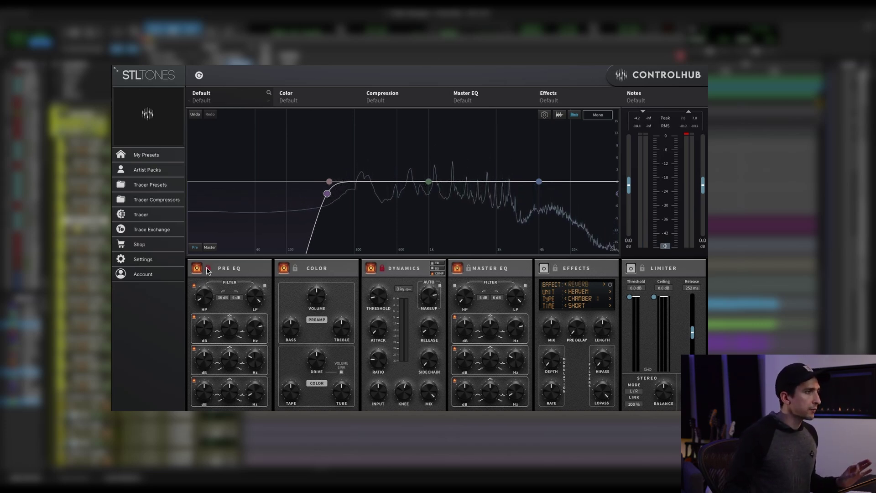
pyautogui.click(142, 171)
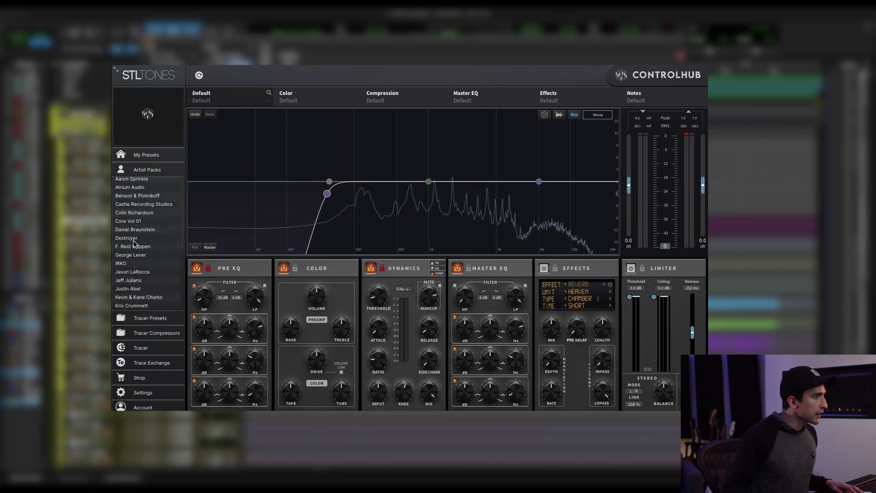
pyautogui.click(135, 241)
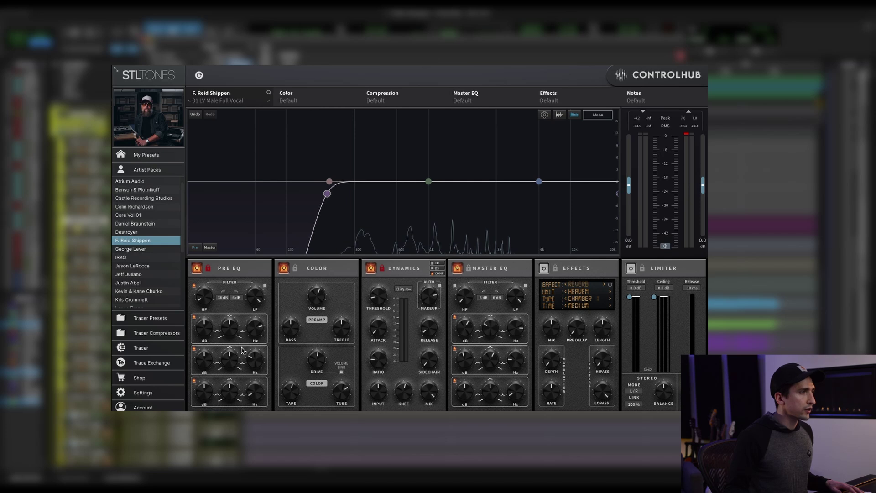
# Step: Step through presets 02 to 04, return to 01 LV Male Full Vocal, and play
pyautogui.click(268, 100)
pyautogui.click(268, 101)
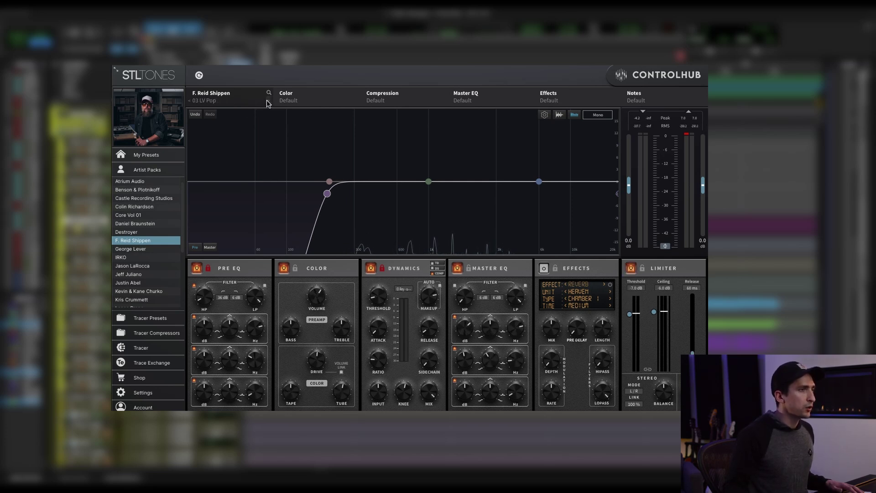
pyautogui.click(268, 100)
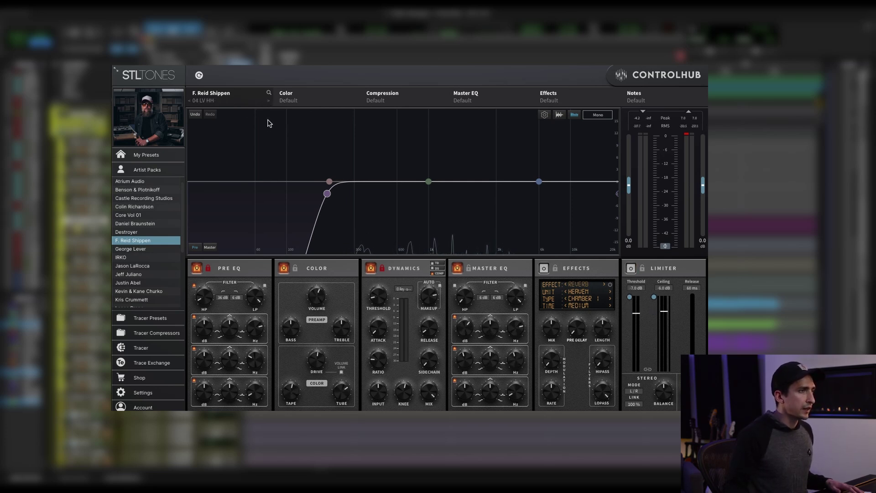
pyautogui.click(190, 101)
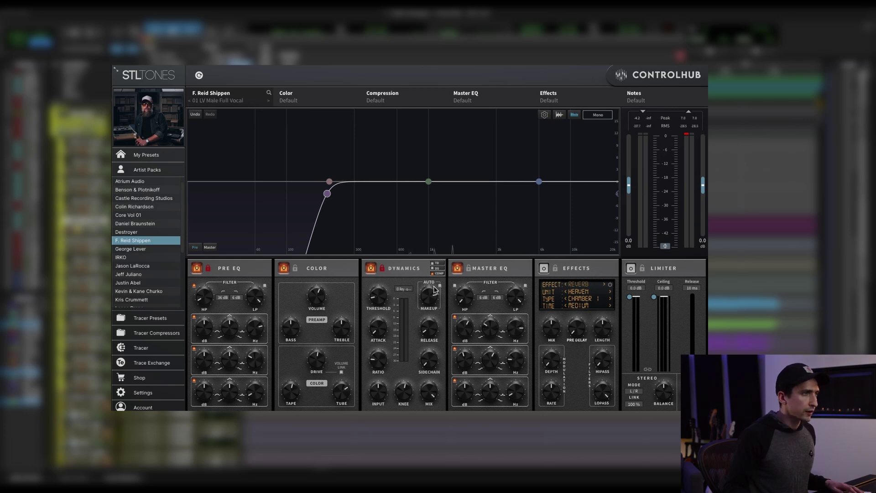
pyautogui.press('space')
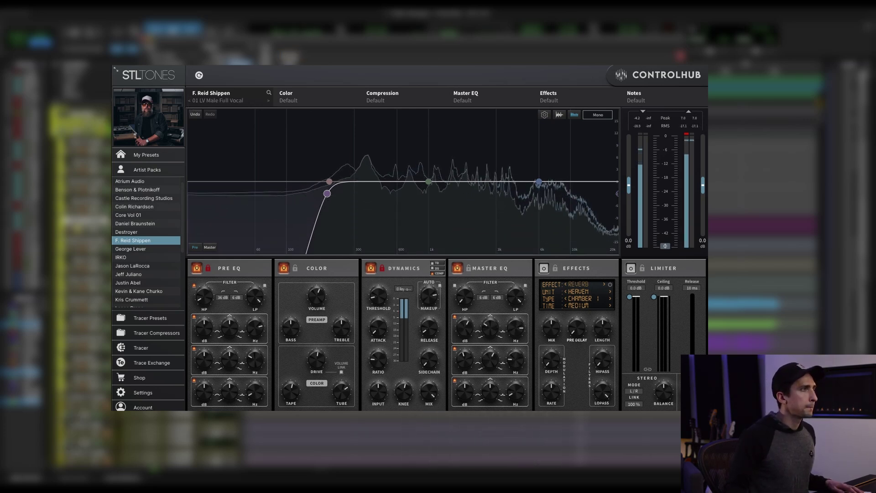
# Step: Audition 02 LV In Yo Face, then settle on the 03 LV Pop preset
pyautogui.click(270, 101)
pyautogui.click(269, 101)
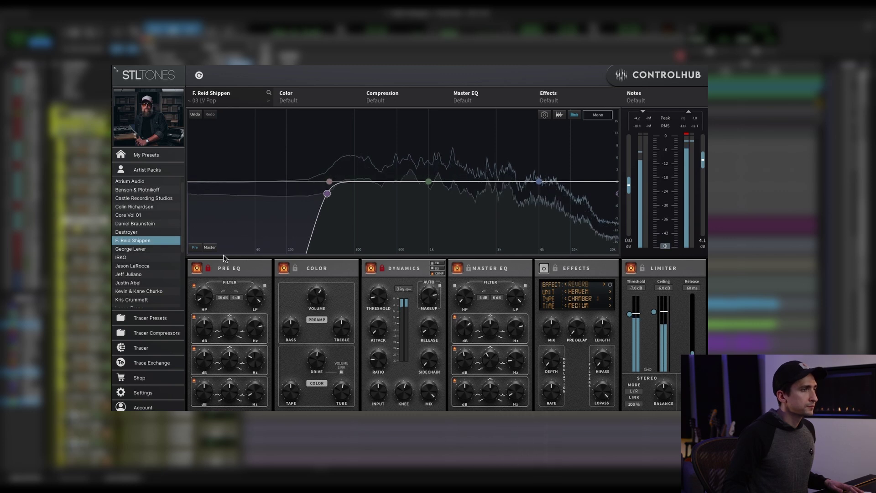
# Step: Unlock the modules and step through presets 04 LV HH and 05 LV Parallel to 06 LV Perpendicular
pyautogui.click(208, 268)
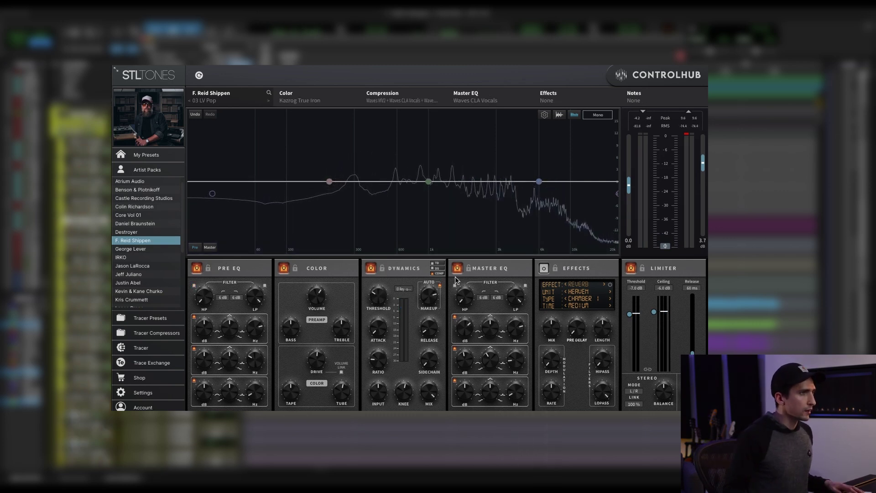
pyautogui.click(269, 100)
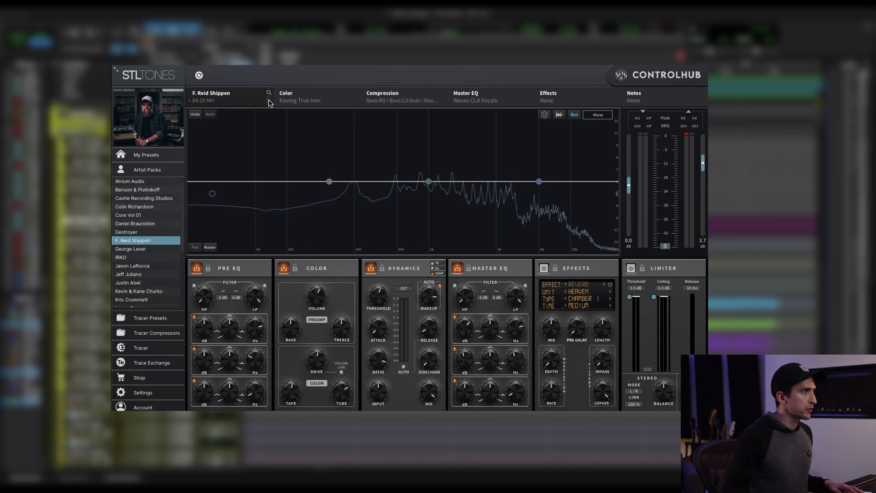
pyautogui.click(268, 100)
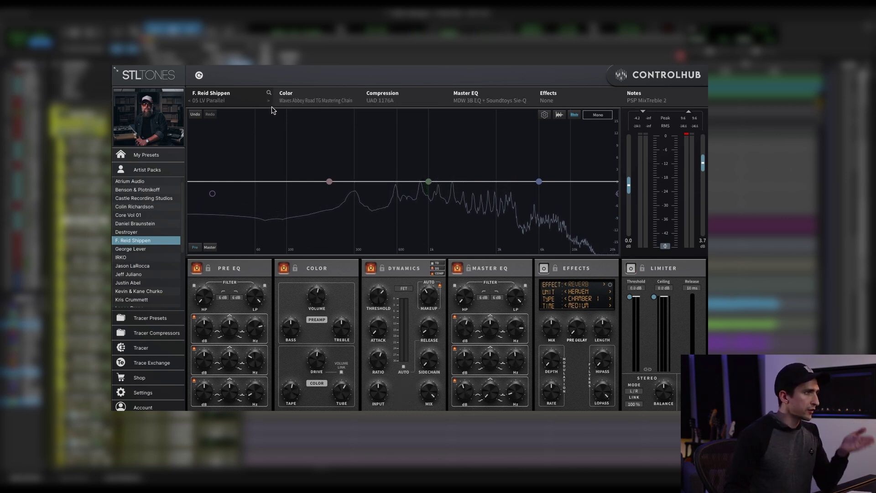
pyautogui.click(268, 101)
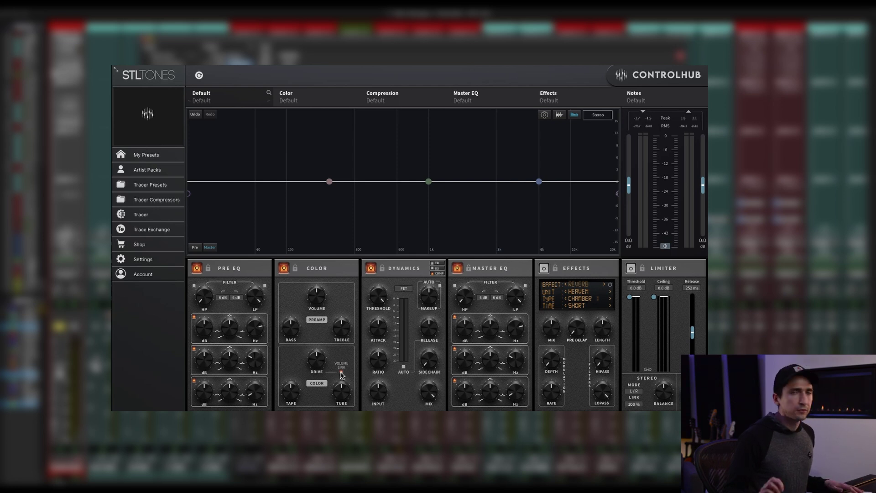
# Step: Turn the drum bus Color Drive up to 5.6 dB with Volume Link keeping level matched
pyautogui.moveTo(317, 361)
pyautogui.mouseDown()
pyautogui.moveTo(317, 352)
pyautogui.moveTo(316, 401)
pyautogui.moveTo(315, 370)
pyautogui.mouseUp()
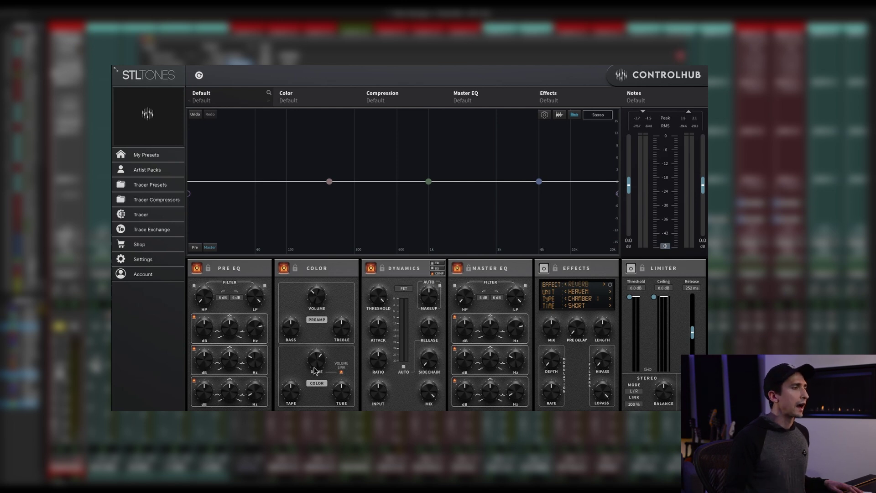
pyautogui.moveTo(314, 370); pyautogui.dragTo(307, 346)
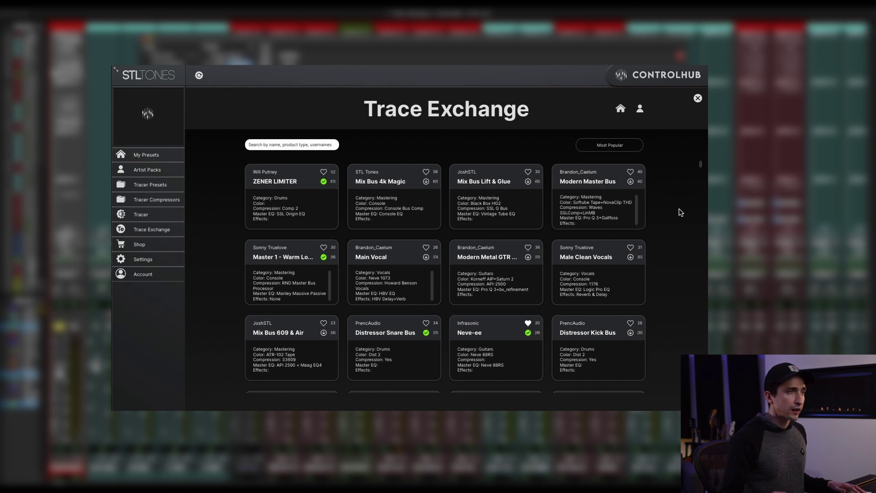
# Step: Scroll down through the Trace Exchange shared preset cards, then back up toward the top
pyautogui.scroll(-5, 680, 213)
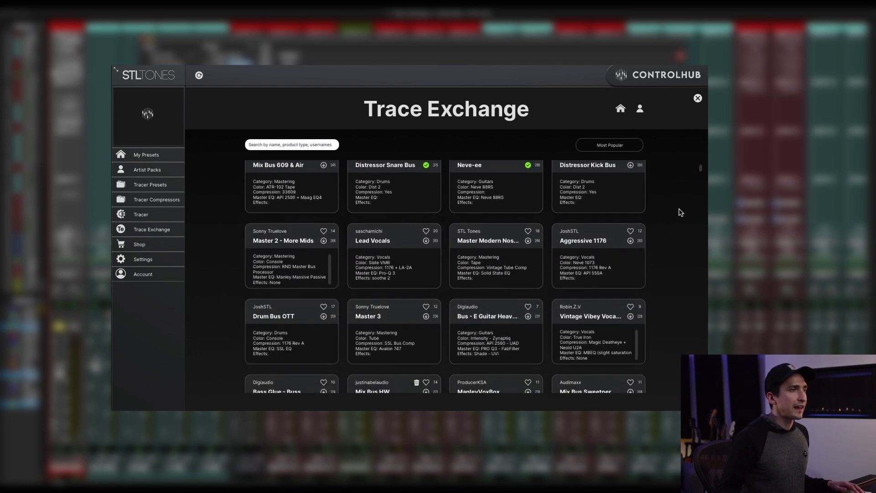
pyautogui.scroll(-6, 680, 212)
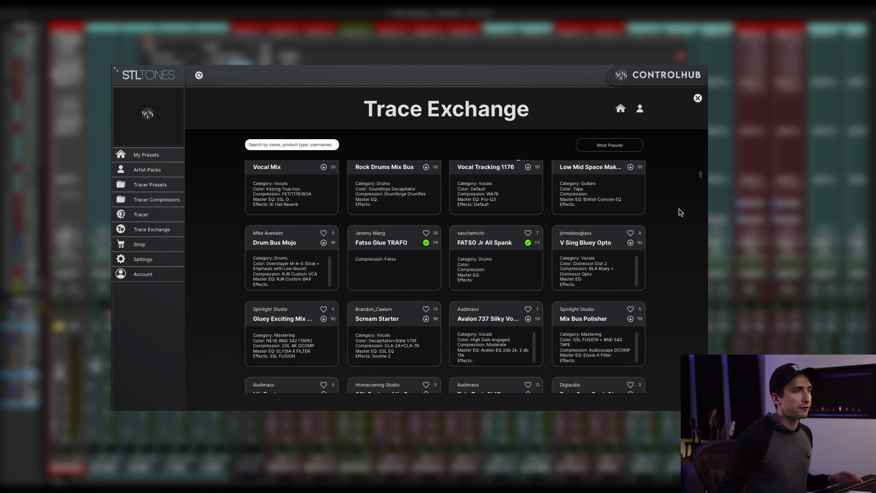
pyautogui.scroll(-4, 681, 213)
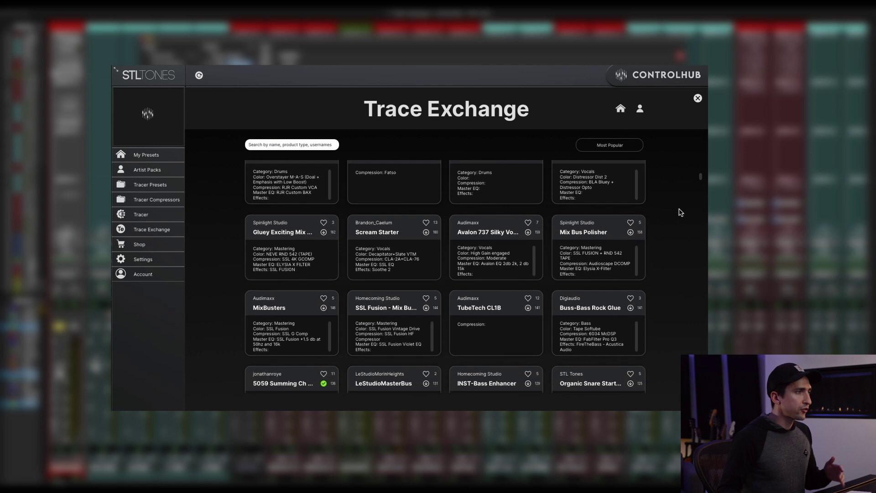
pyautogui.scroll(-8, 680, 213)
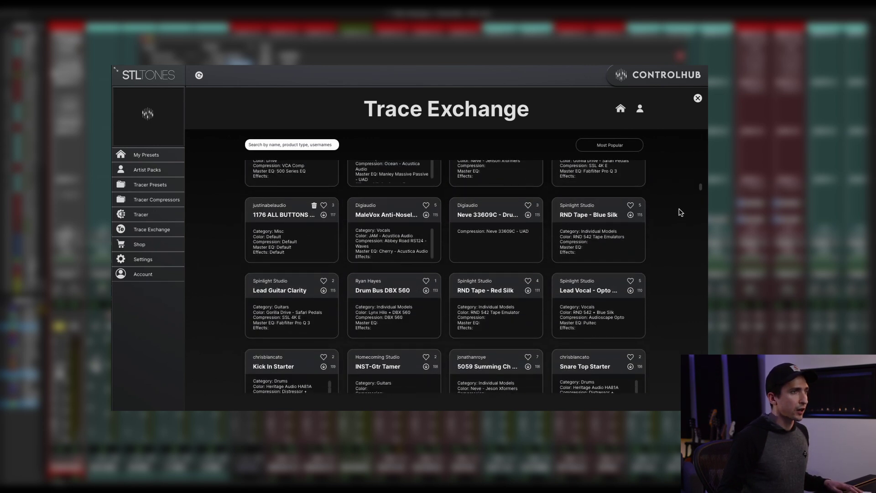
pyautogui.scroll(-1, 680, 212)
pyautogui.scroll(-2, 680, 212)
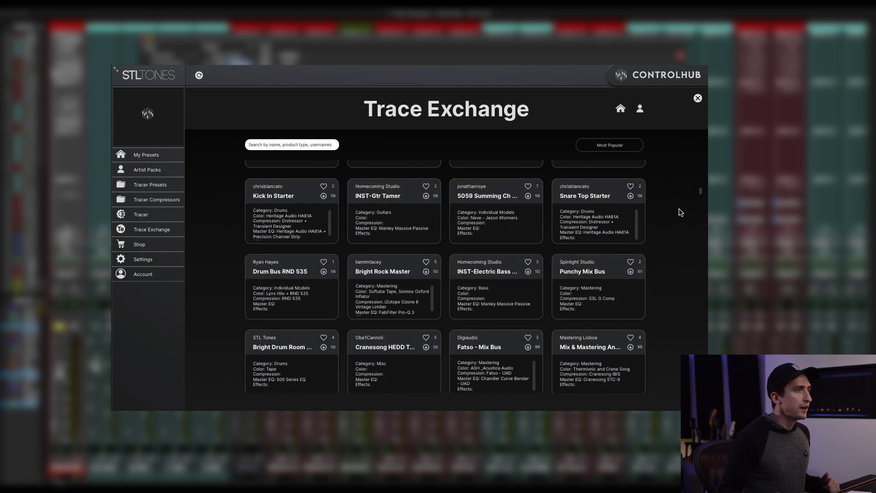
pyautogui.scroll(-3, 680, 212)
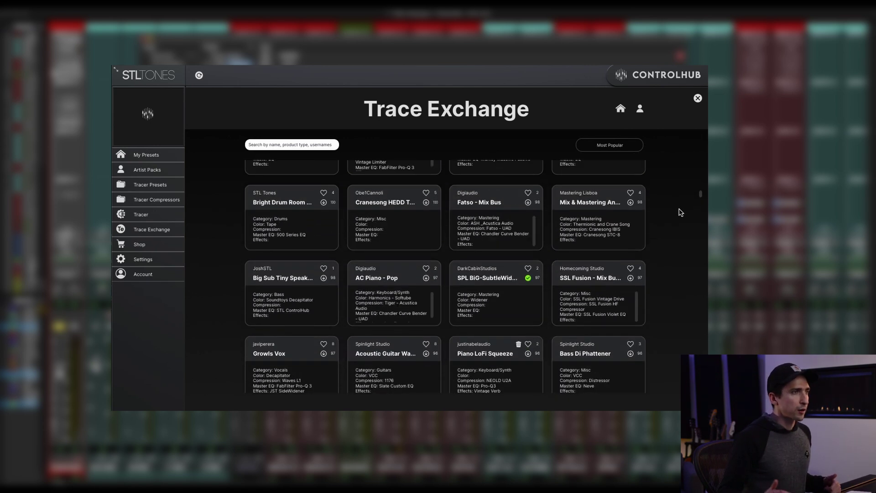
pyautogui.scroll(10, 680, 212)
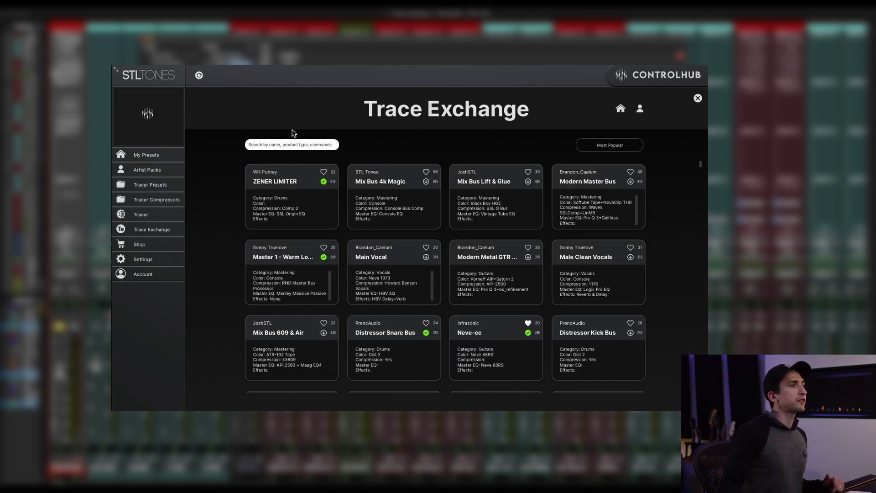
# Step: View the ZENER LIMITER creator's profile, then search Trace Exchange for 'Neve' and browse the results
pyautogui.click(269, 173)
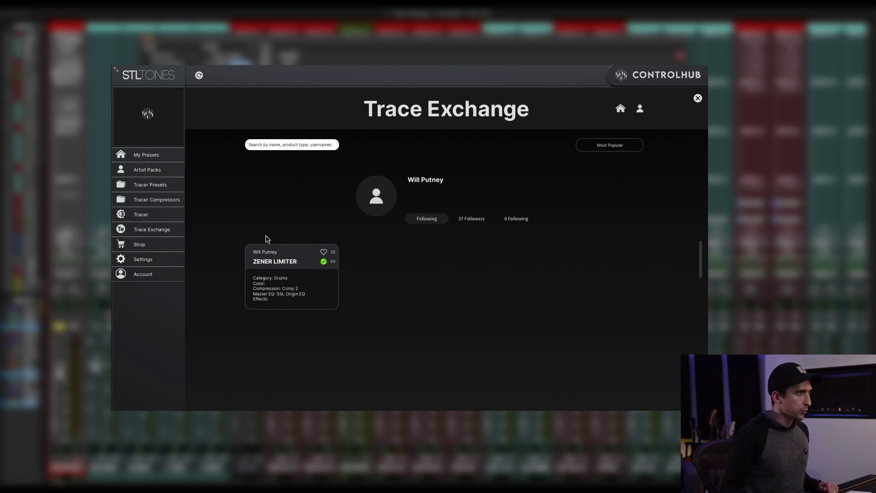
pyautogui.click(276, 143)
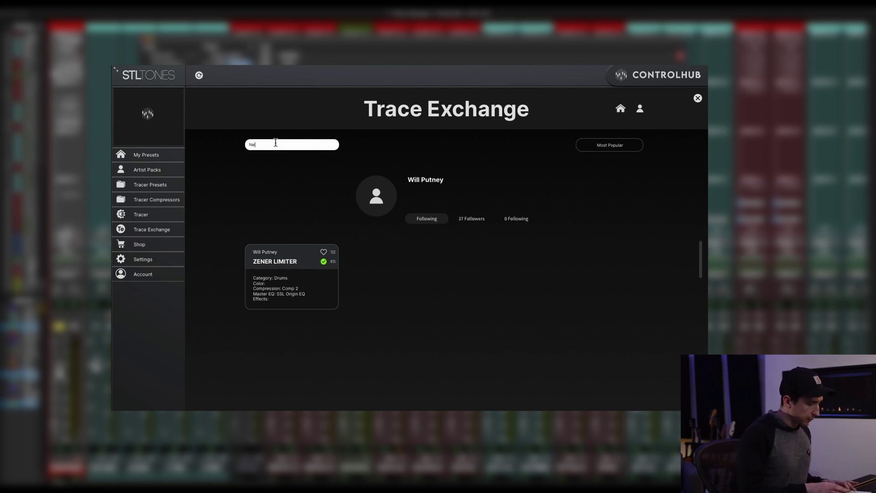
pyautogui.press('Return')
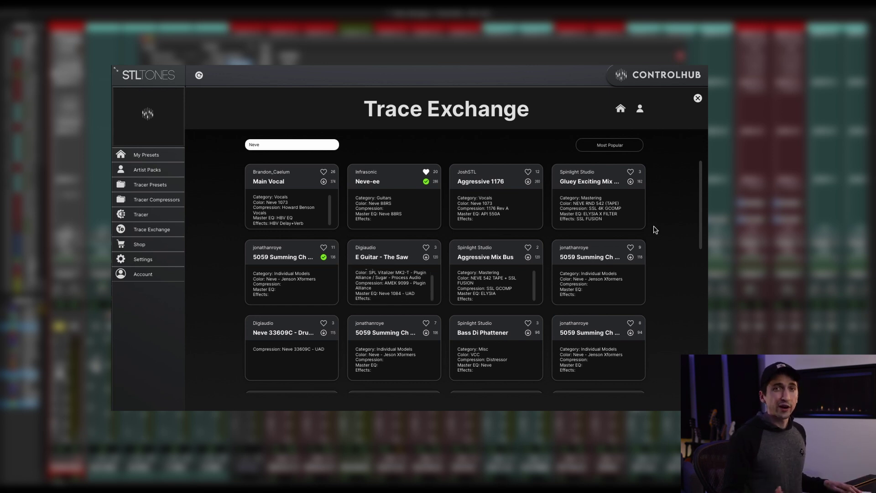
pyautogui.scroll(-1, 656, 229)
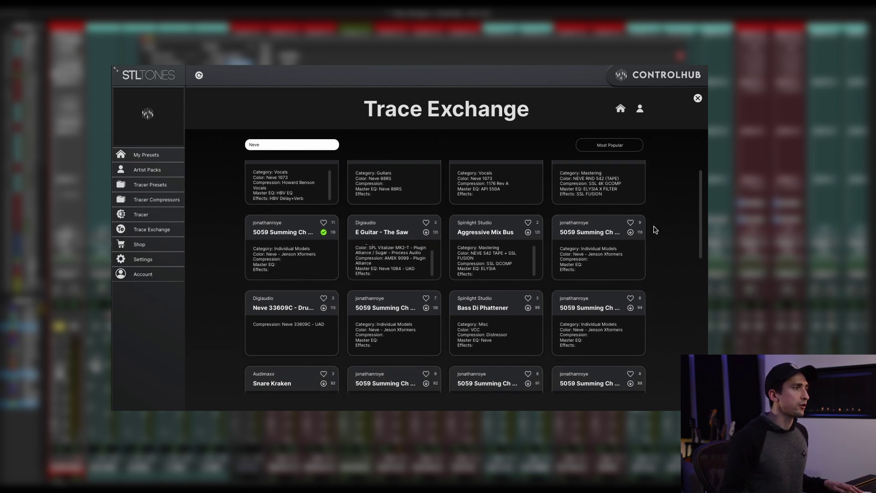